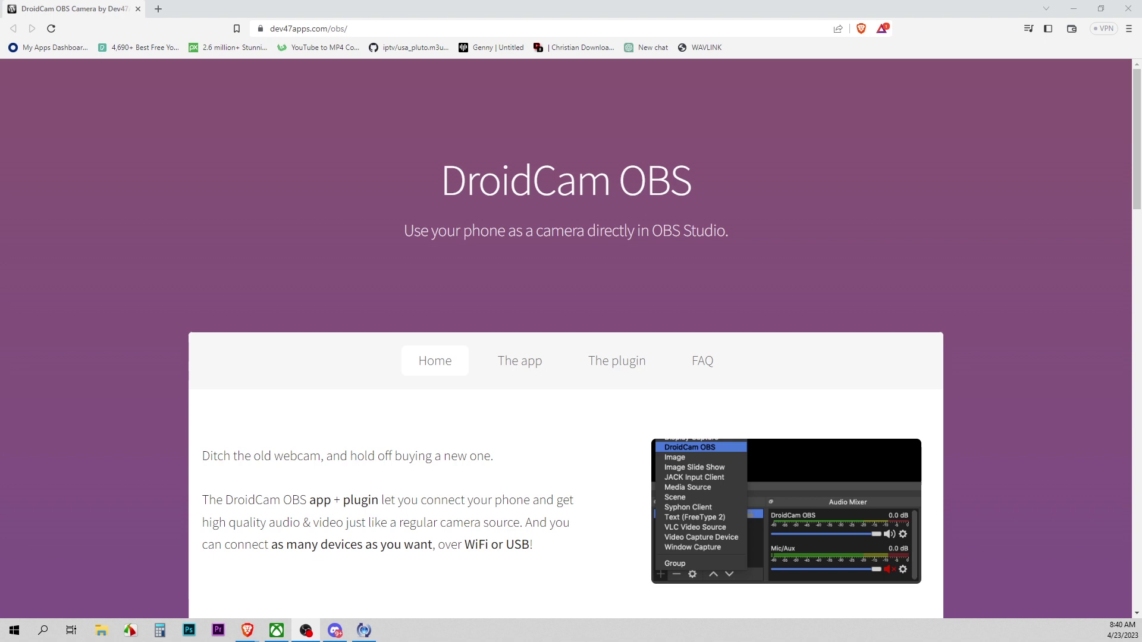
- Scroll the dev47apps.com/obs page past Get the app down to Download the OBS Plugin
{"action": "scroll", "coordinate": [673, 413], "scroll_direction": "down", "scroll_amount": 8}
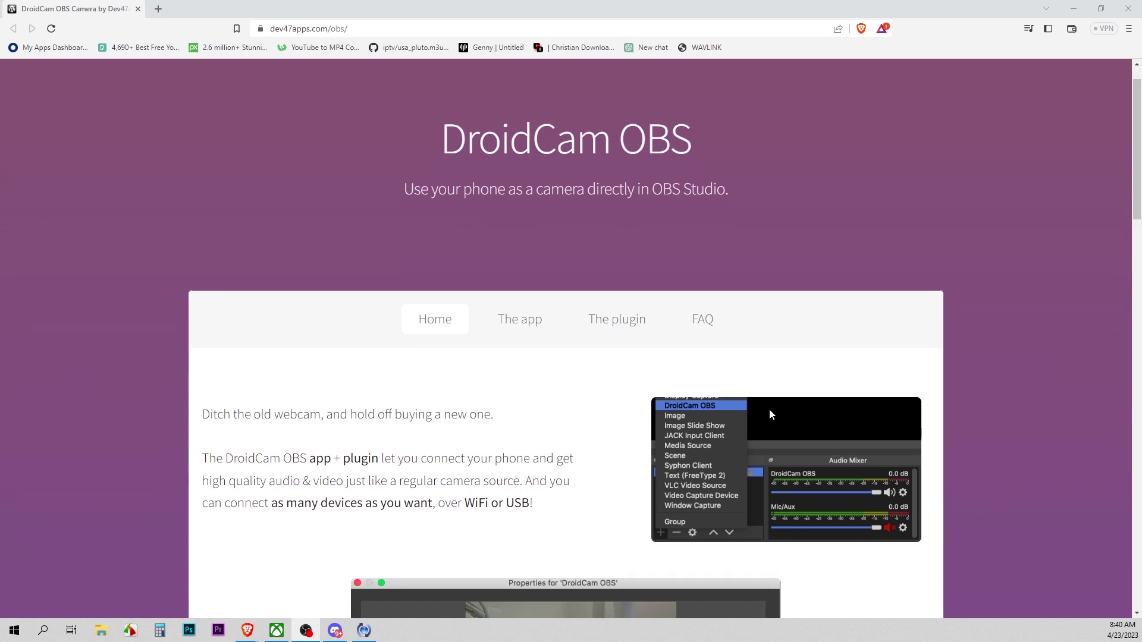
{"action": "scroll", "coordinate": [672, 413], "scroll_direction": "down", "scroll_amount": 5}
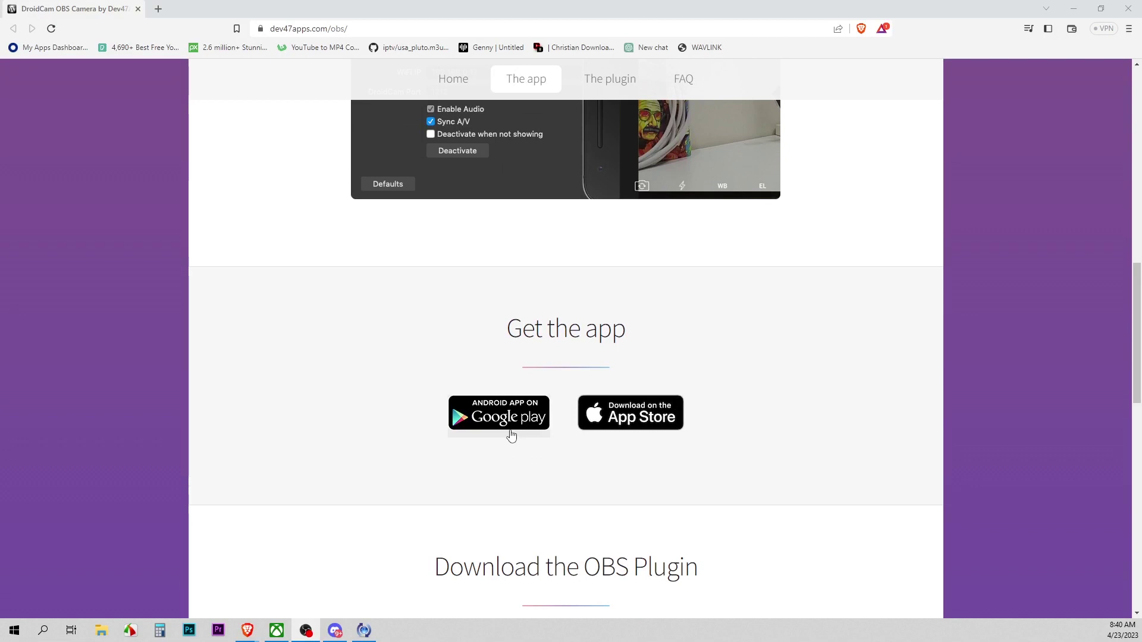
{"action": "scroll", "coordinate": [538, 413], "scroll_direction": "down", "scroll_amount": 1}
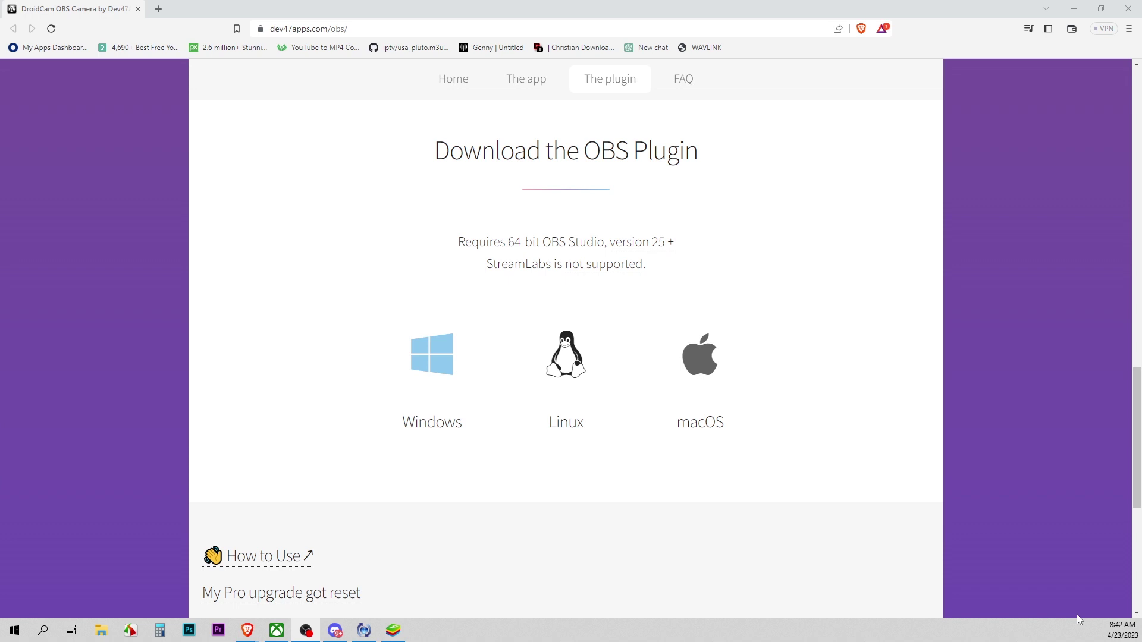
- Install the DroidCam OBS app from the BlueStacks Play Store, then minimize BlueStacks
{"action": "left_click", "coordinate": [397, 631]}
{"action": "left_click", "coordinate": [119, 140]}
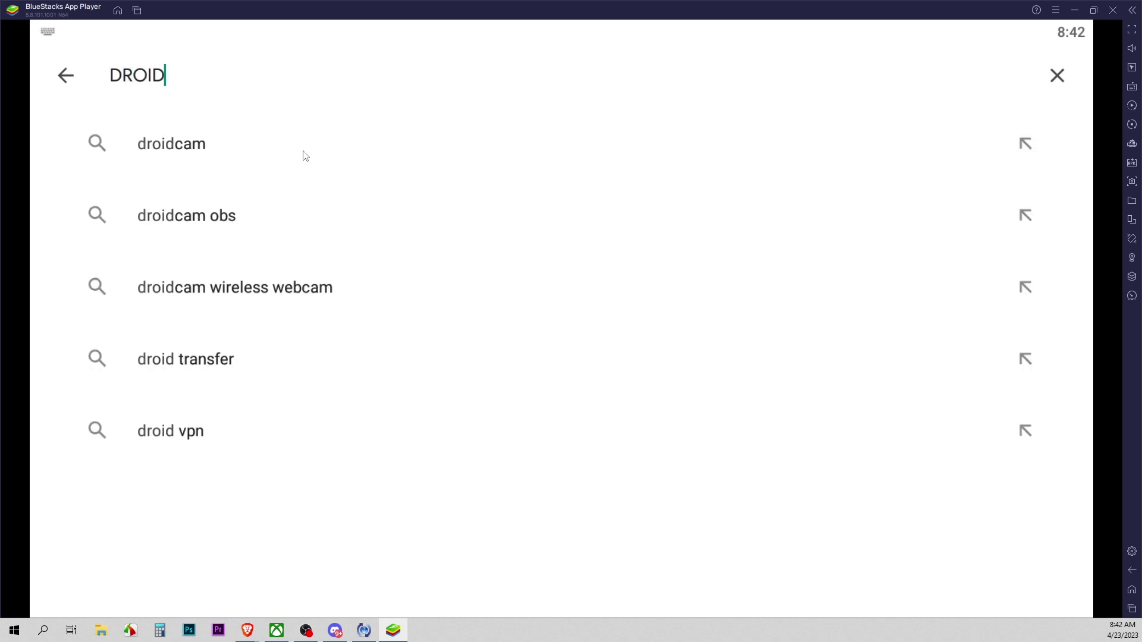
{"action": "left_click", "coordinate": [216, 222]}
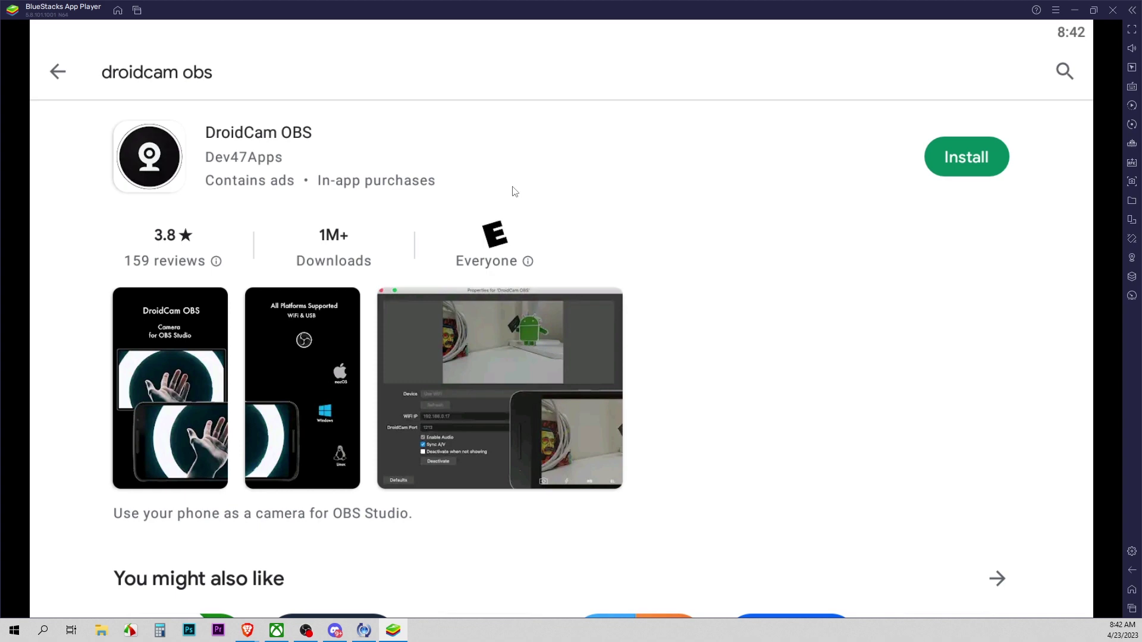
{"action": "left_click", "coordinate": [952, 157]}
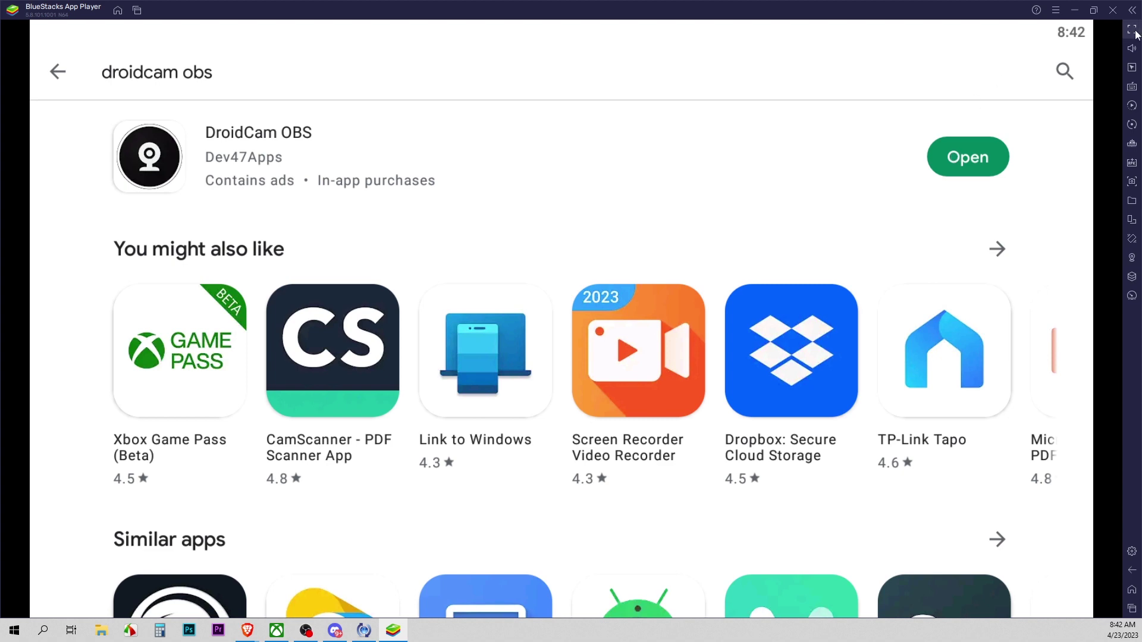
{"action": "left_click", "coordinate": [1073, 10]}
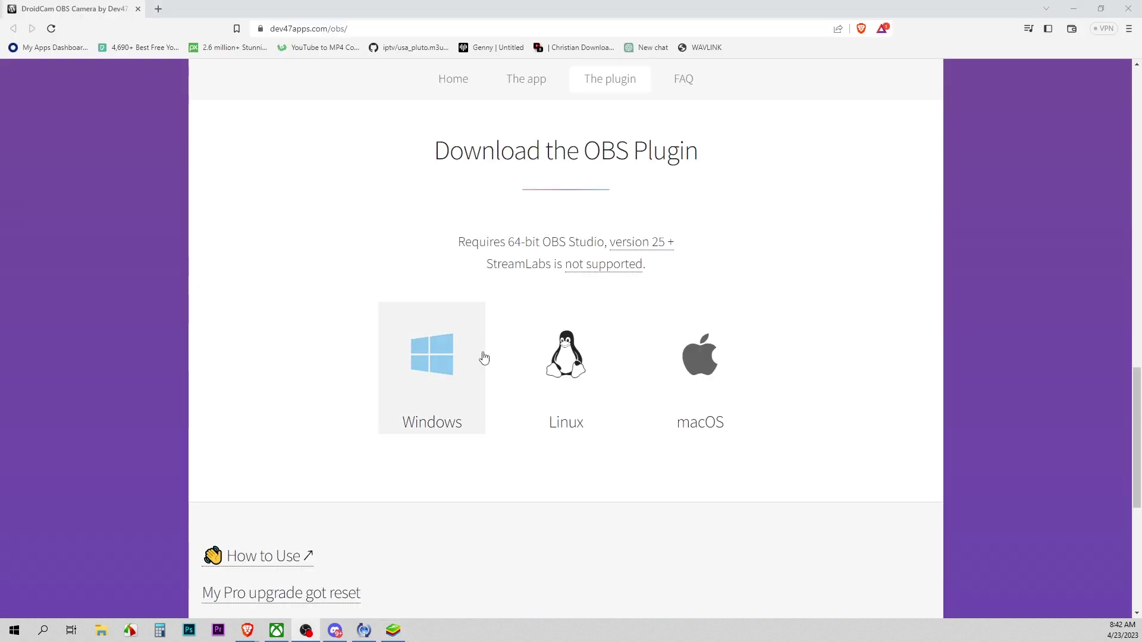
- Download the Windows plugin as DroidCamOBS.Setup.2.1.0.exe and run it from the downloads bubble
{"action": "left_click", "coordinate": [435, 375]}
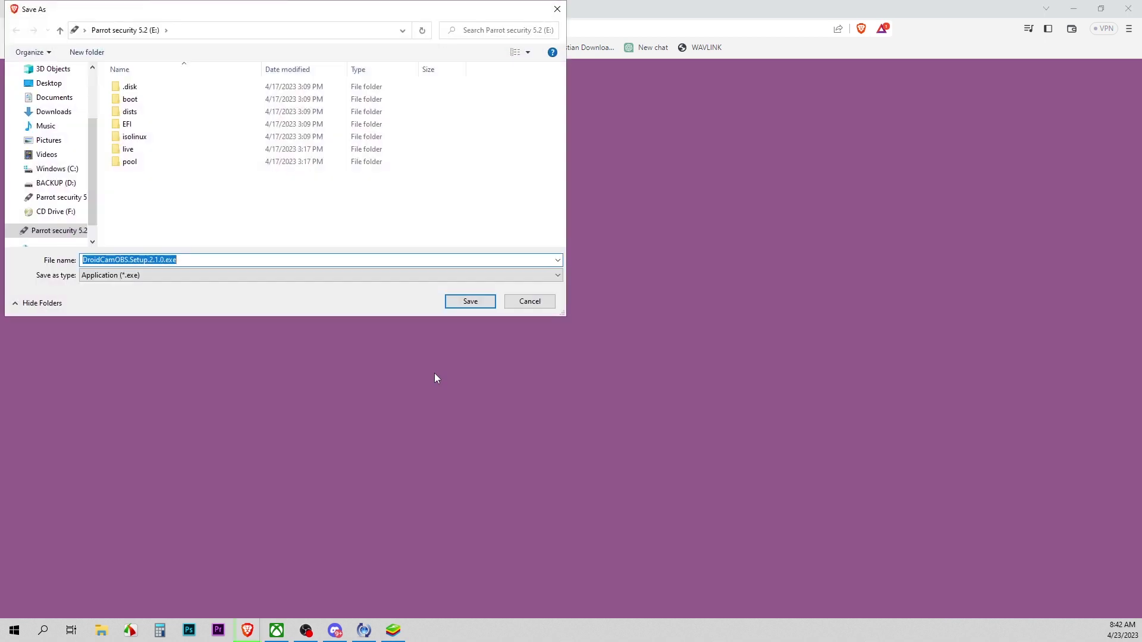
{"action": "left_click", "coordinate": [467, 302]}
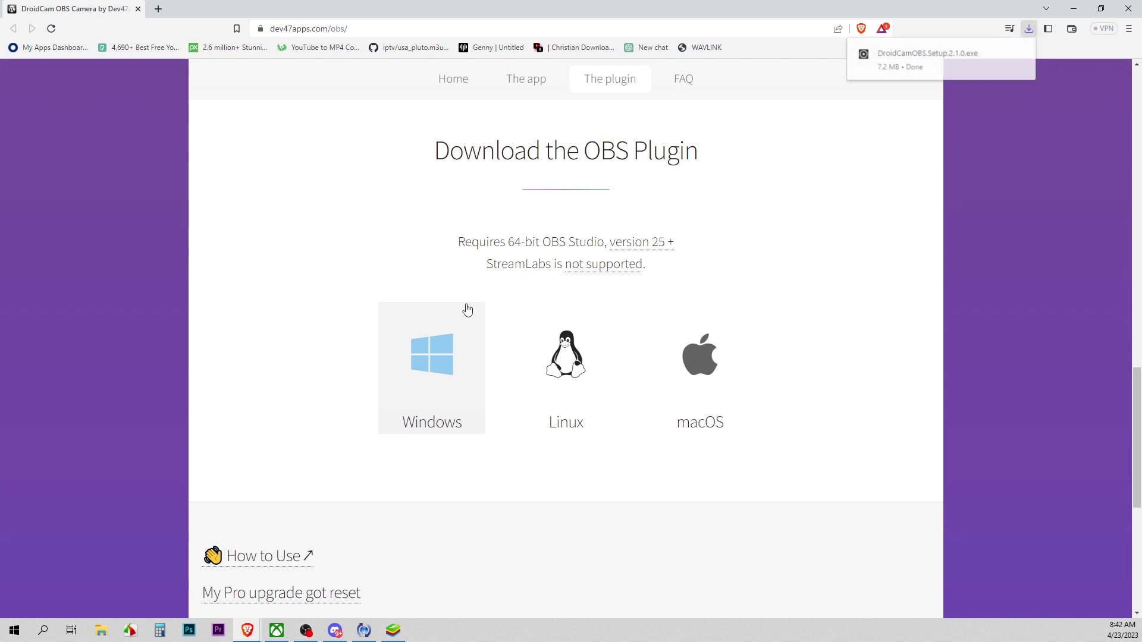
{"action": "left_click", "coordinate": [900, 69]}
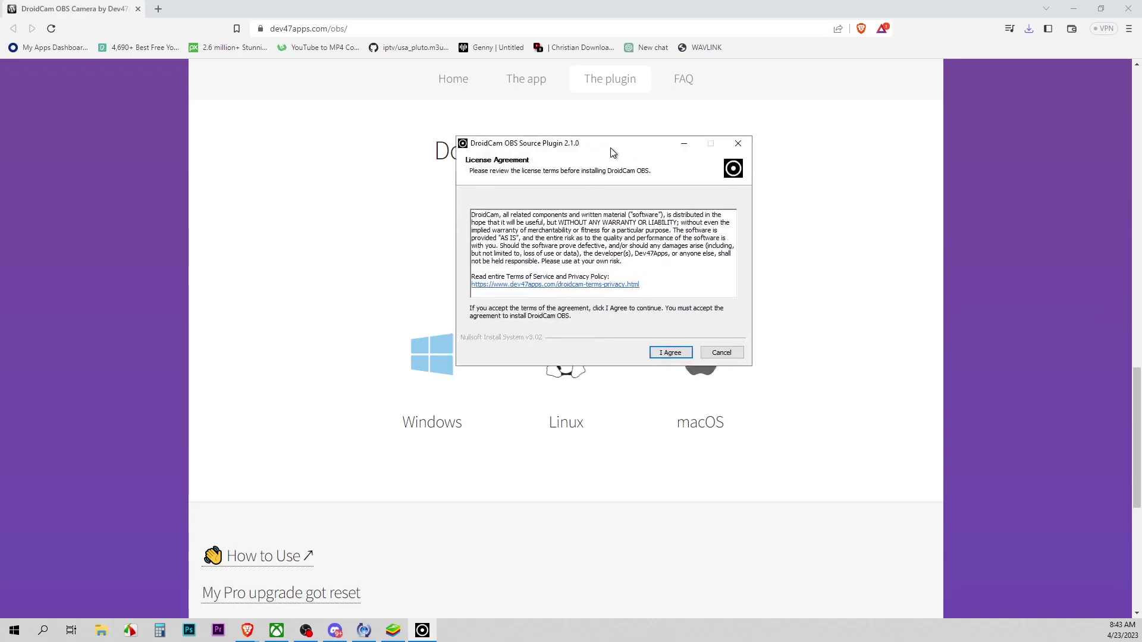
- Accept the license and install all components, including Android and Apple USB support, then finish
{"action": "left_click", "coordinate": [674, 354]}
{"action": "left_click", "coordinate": [675, 354]}
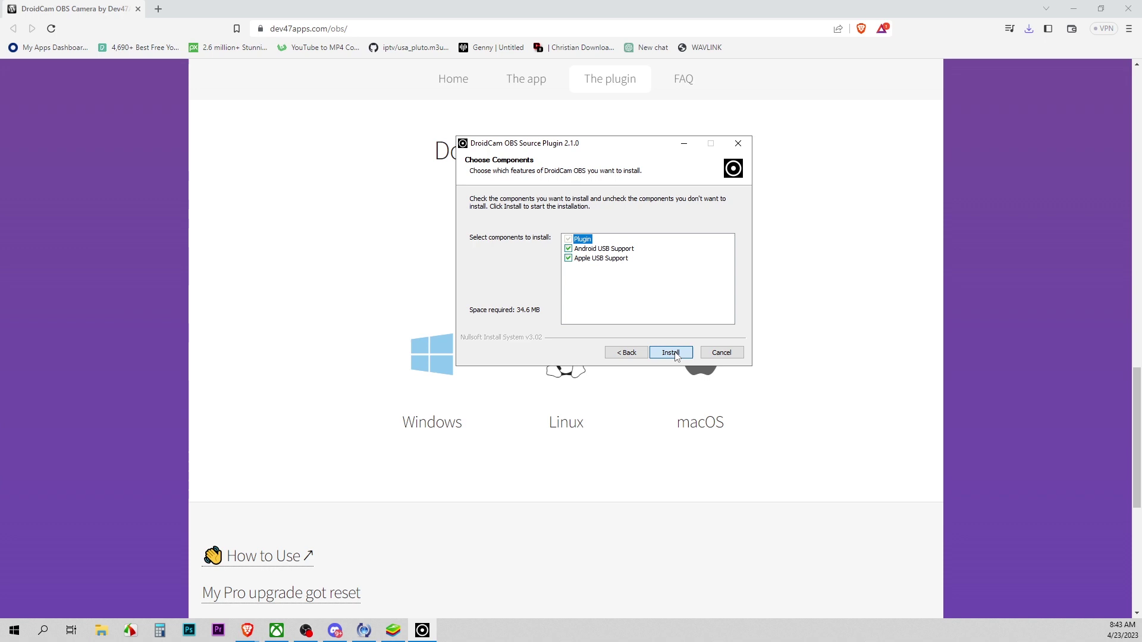
{"action": "left_click", "coordinate": [676, 354]}
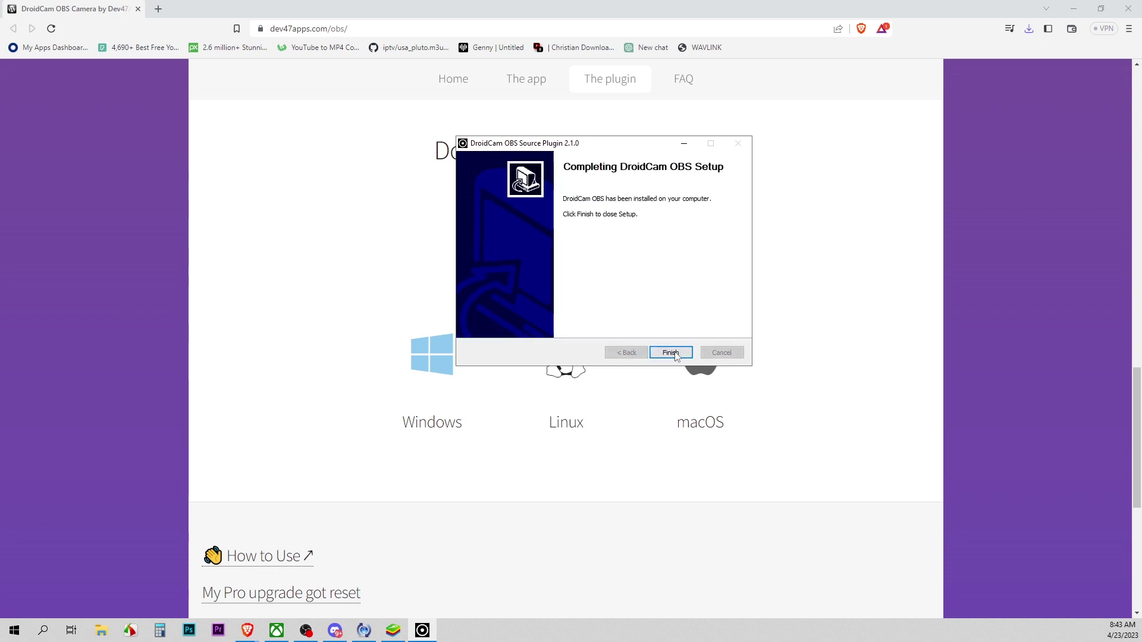
{"action": "left_click", "coordinate": [671, 354]}
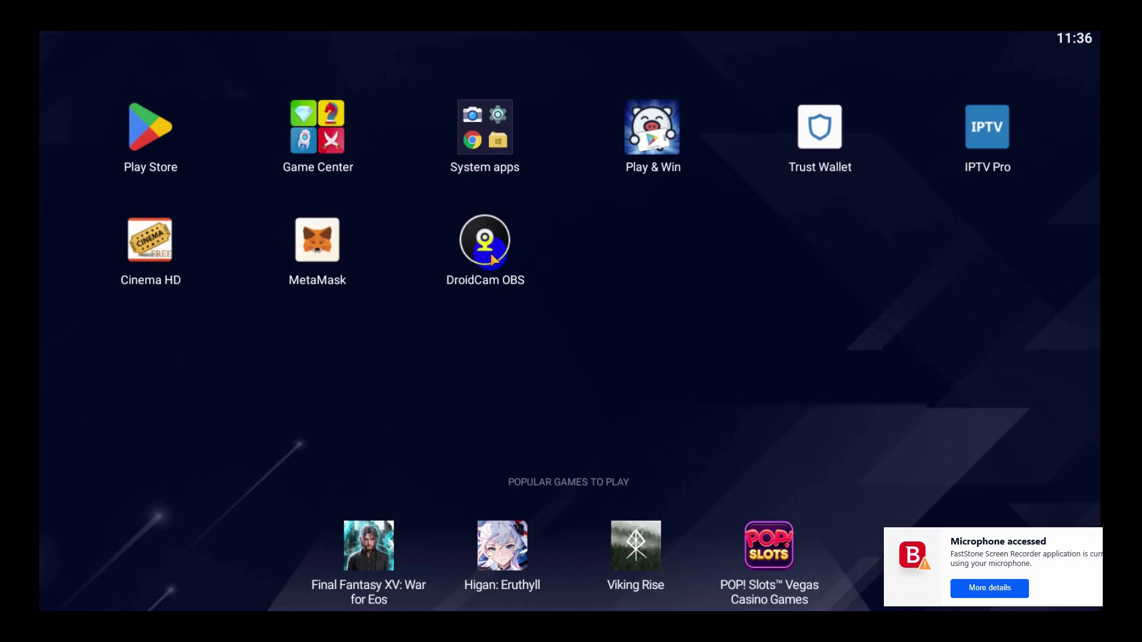
- Launch DroidCam OBS in BlueStacks and dismiss its welcome page to reveal the IP and port
{"action": "left_click", "coordinate": [491, 252]}
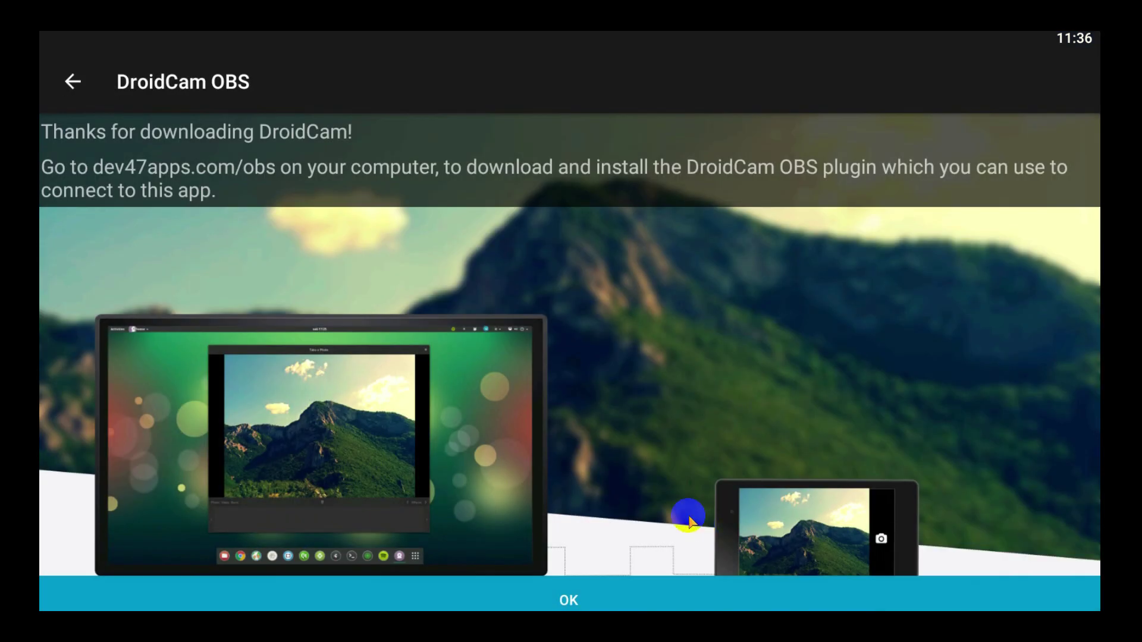
{"action": "left_click", "coordinate": [570, 598]}
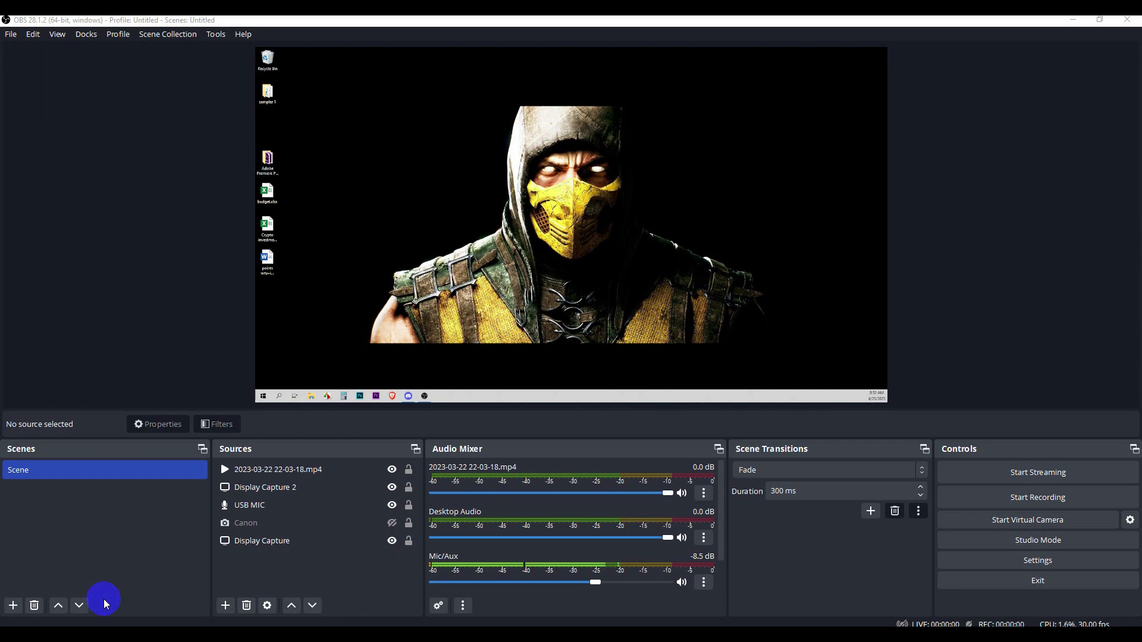
- Add a DroidCam OBS source to the scene, keeping the default name 'DroidCam OBS'
{"action": "left_click", "coordinate": [226, 606]}
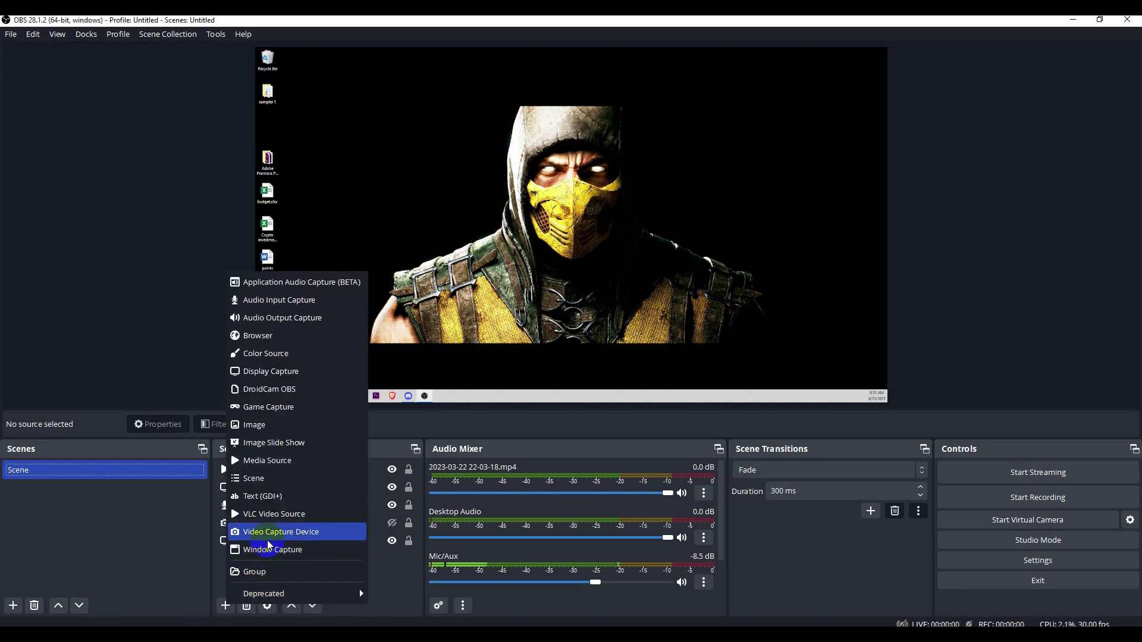
{"action": "left_click", "coordinate": [280, 390]}
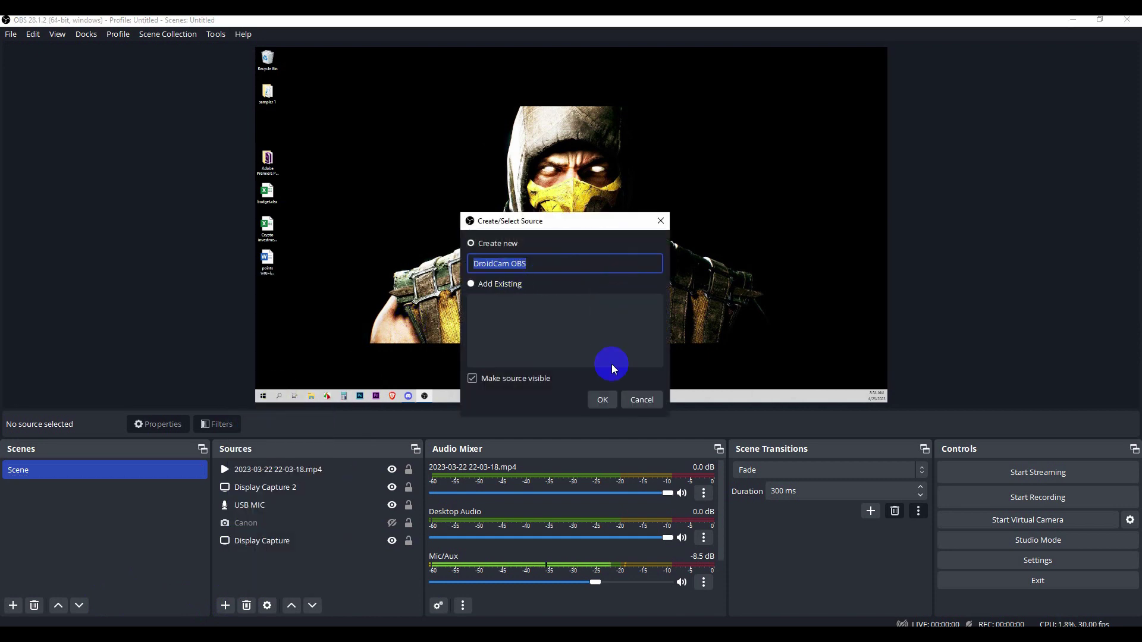
{"action": "left_click", "coordinate": [602, 400]}
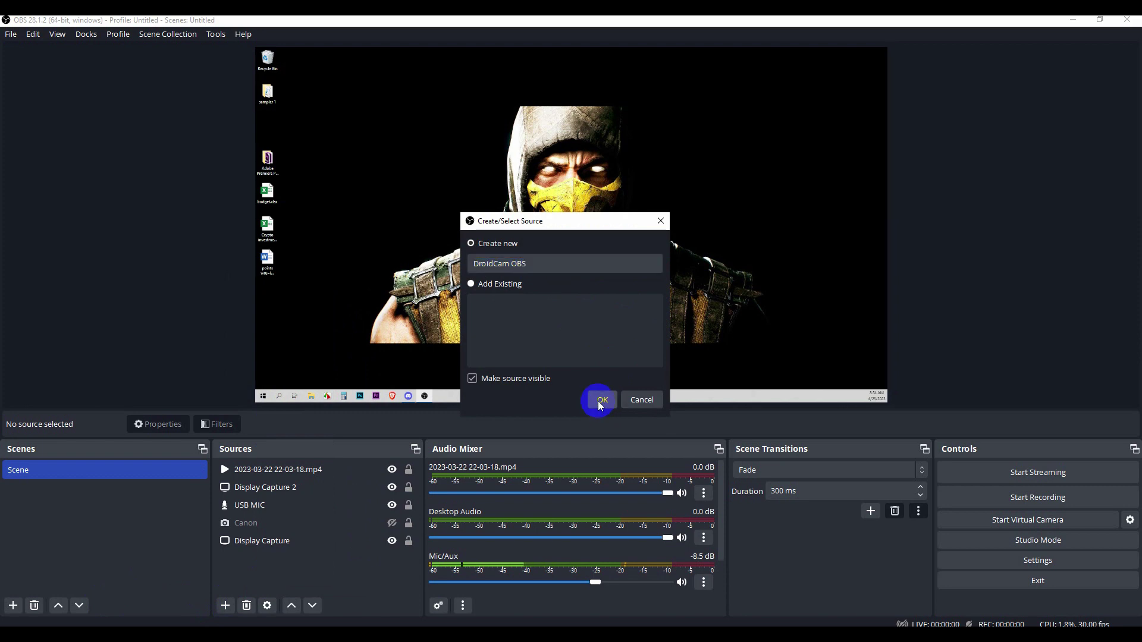
- Set the DroidCam OBS source resolution to 1280x720 and its device to Use WiFi IP
{"action": "left_click", "coordinate": [592, 327]}
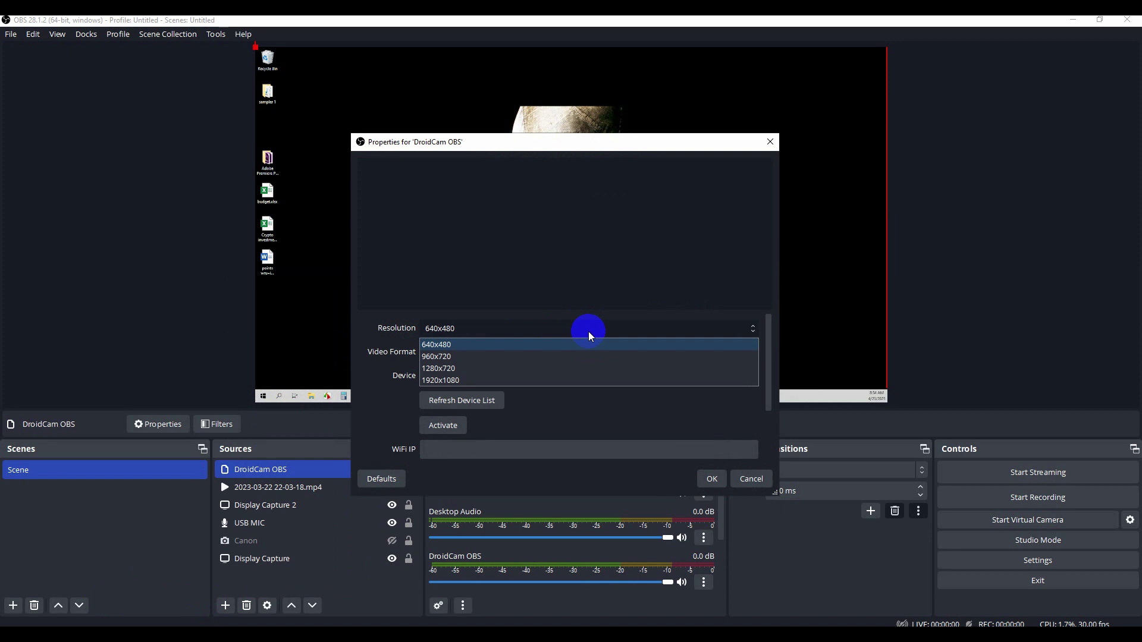
{"action": "left_click", "coordinate": [489, 369]}
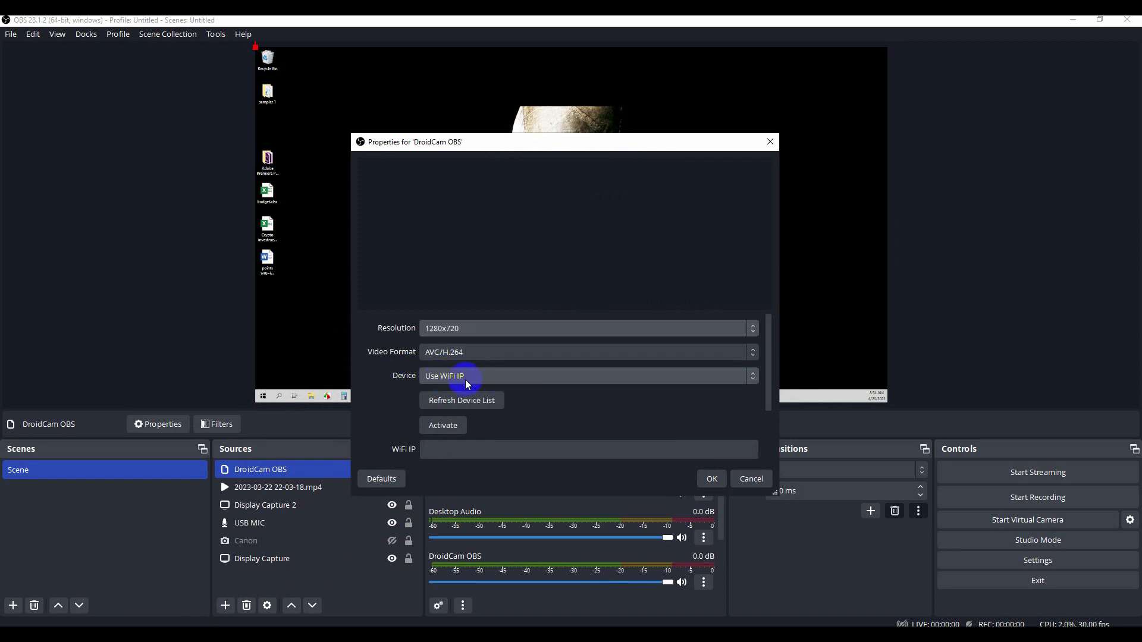
{"action": "left_click", "coordinate": [494, 376]}
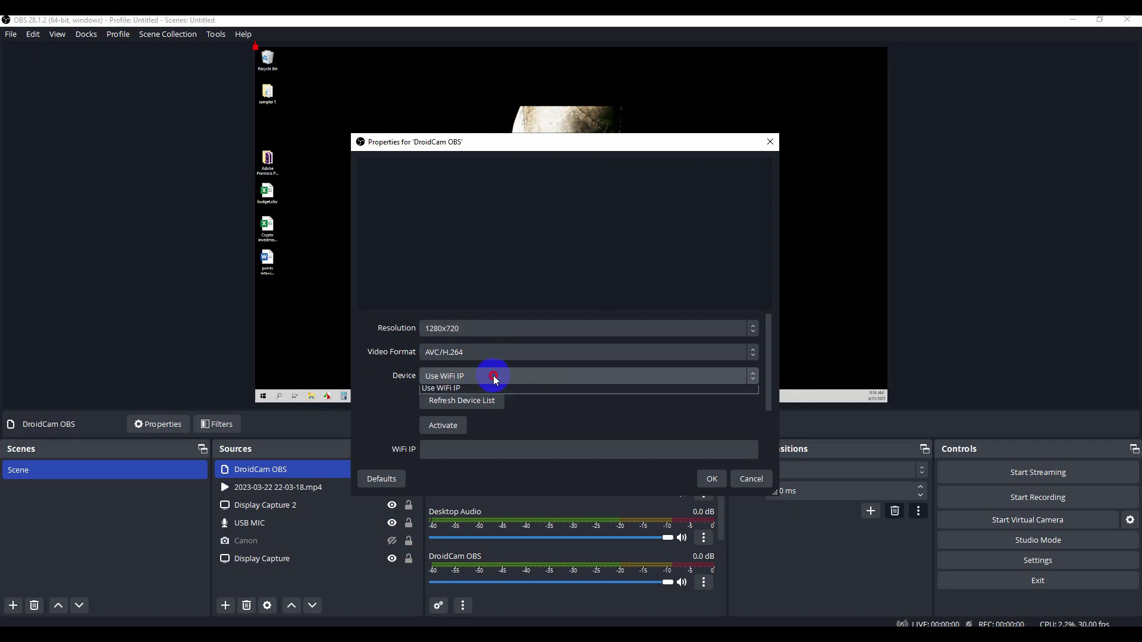
{"action": "left_click", "coordinate": [493, 376]}
- Enter the phone's WiFi IP address, activate the connection, and confirm the properties
{"action": "left_click", "coordinate": [443, 455]}
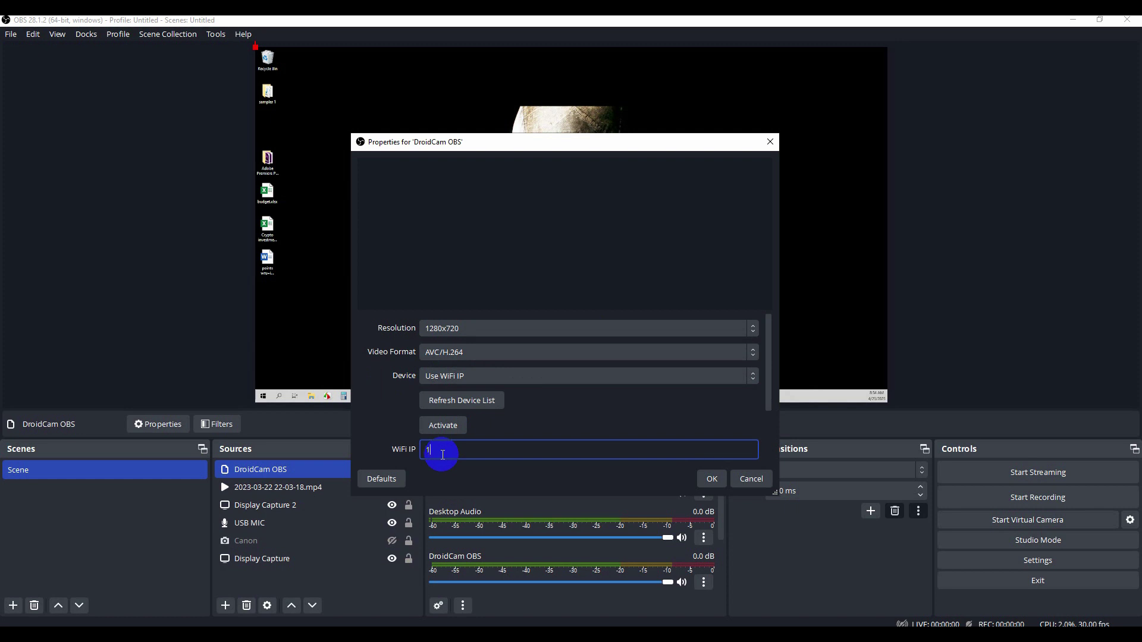
{"action": "type", "text": "92.168.1.100.1."}
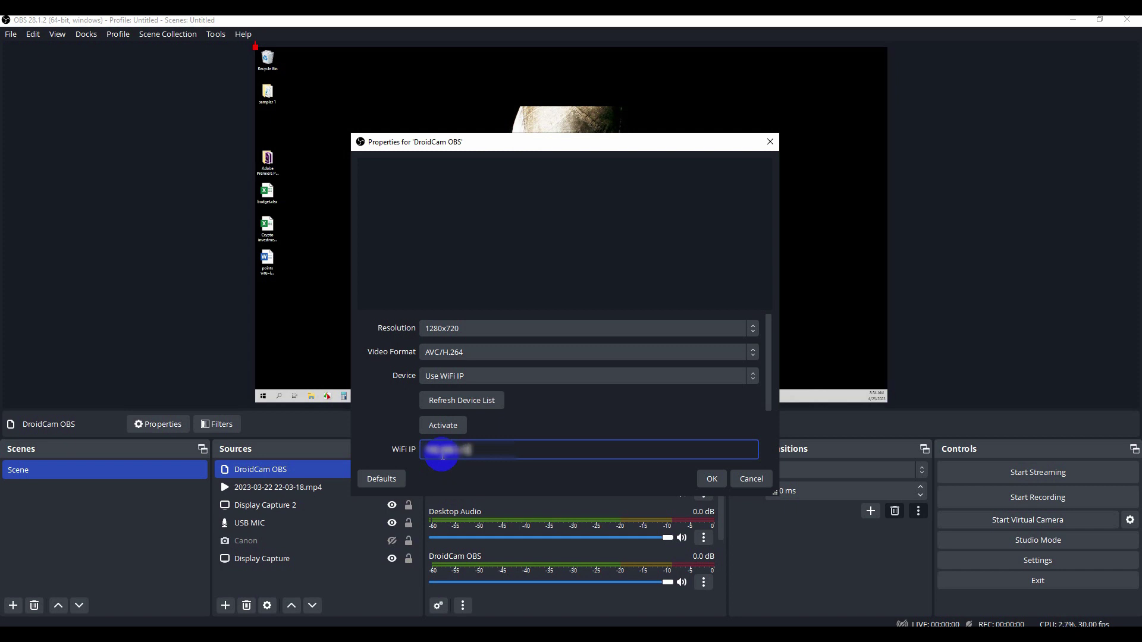
{"action": "left_click", "coordinate": [504, 495]}
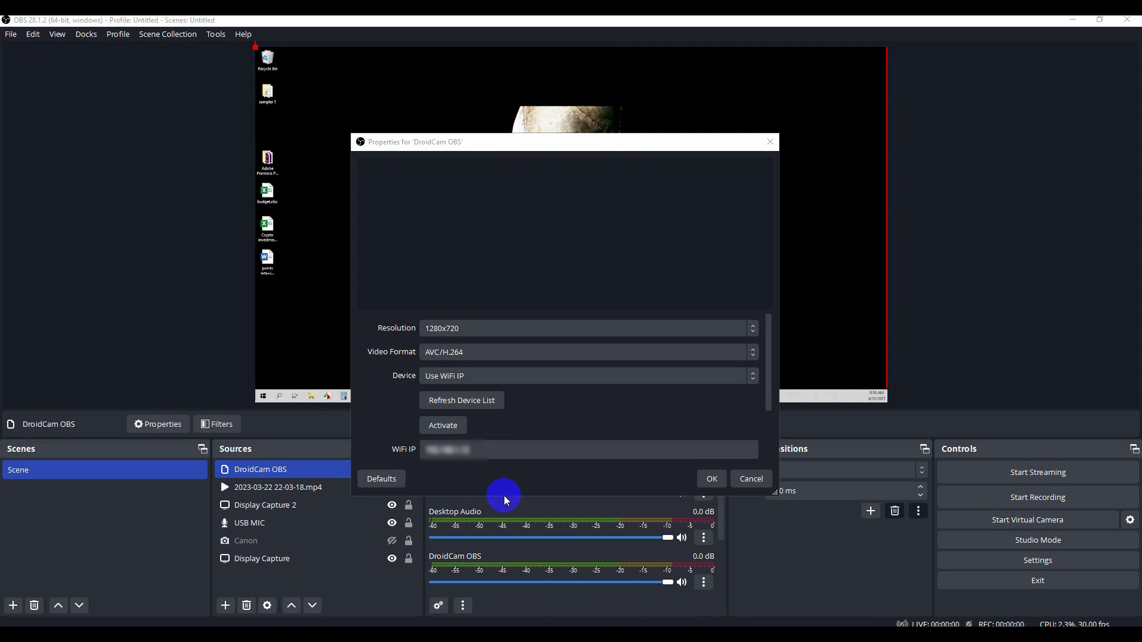
{"action": "left_click", "coordinate": [444, 426]}
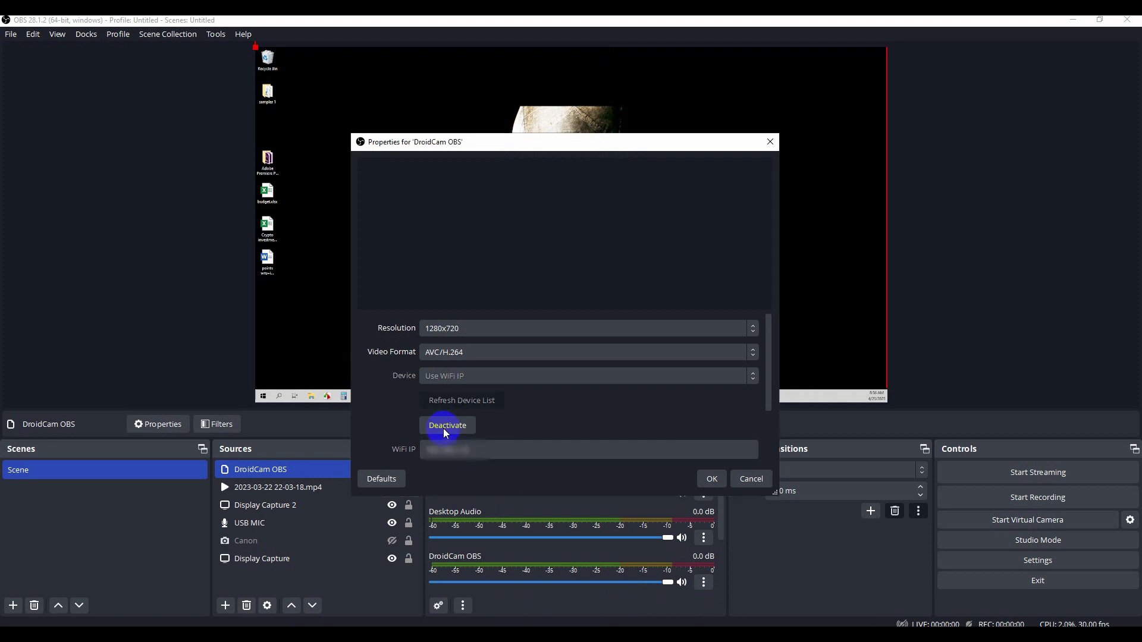
{"action": "left_click", "coordinate": [705, 484]}
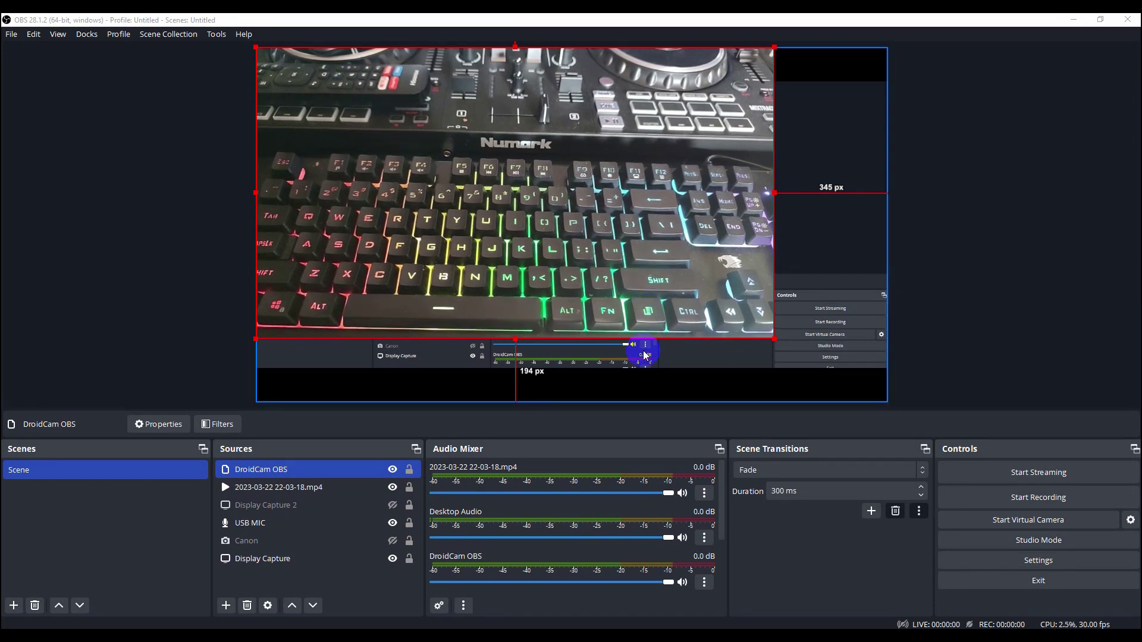
- Drag the camera feed's bottom-right corner handle until the feed covers the whole canvas
{"action": "left_click_drag", "start_coordinate": [777, 354], "coordinate": [905, 336]}
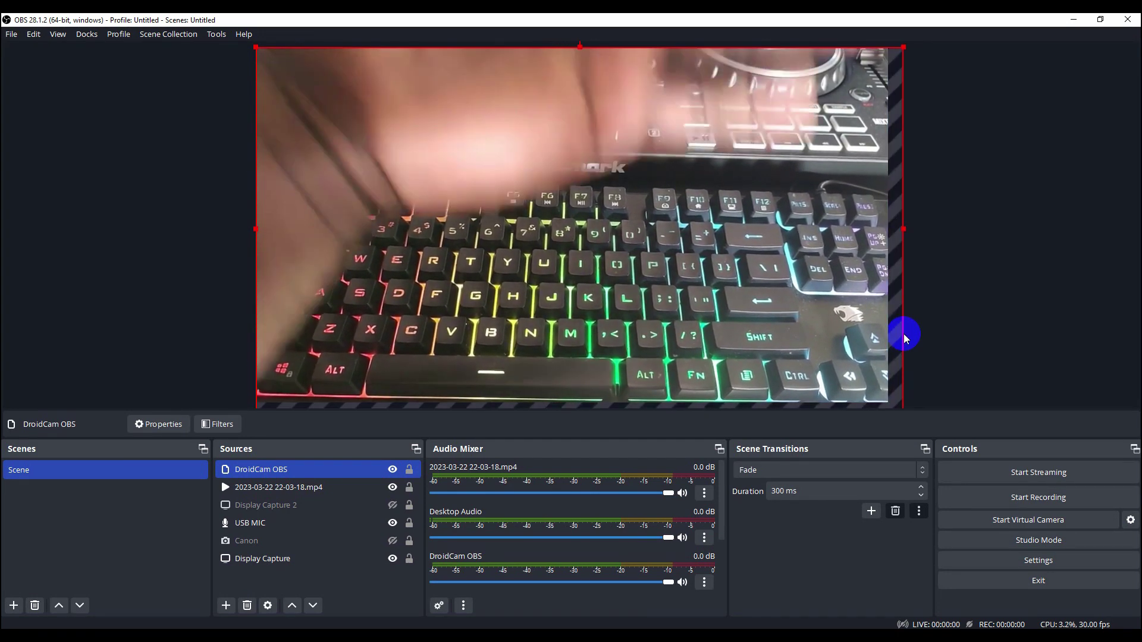